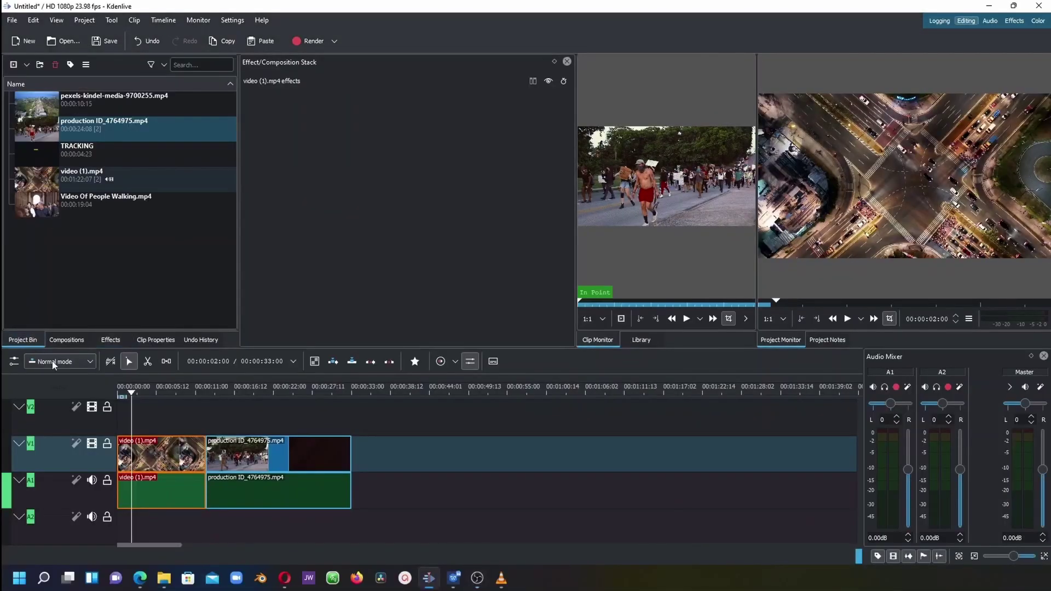
- Move to the 3-second mark and scrub through the street-march clip
click(139, 416)
click(163, 402)
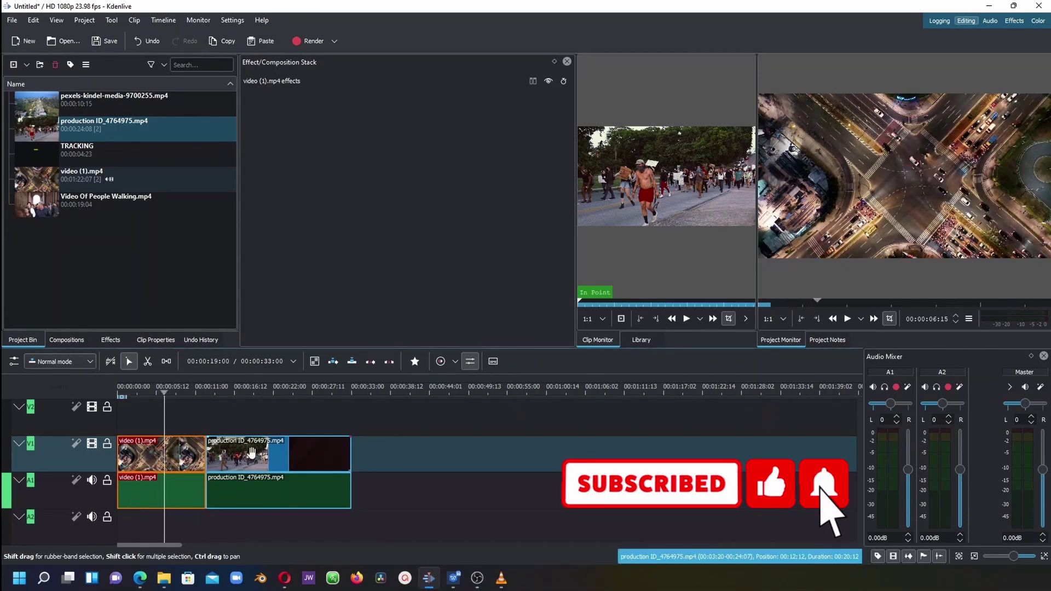
click(246, 455)
drag(163, 395, 119, 393)
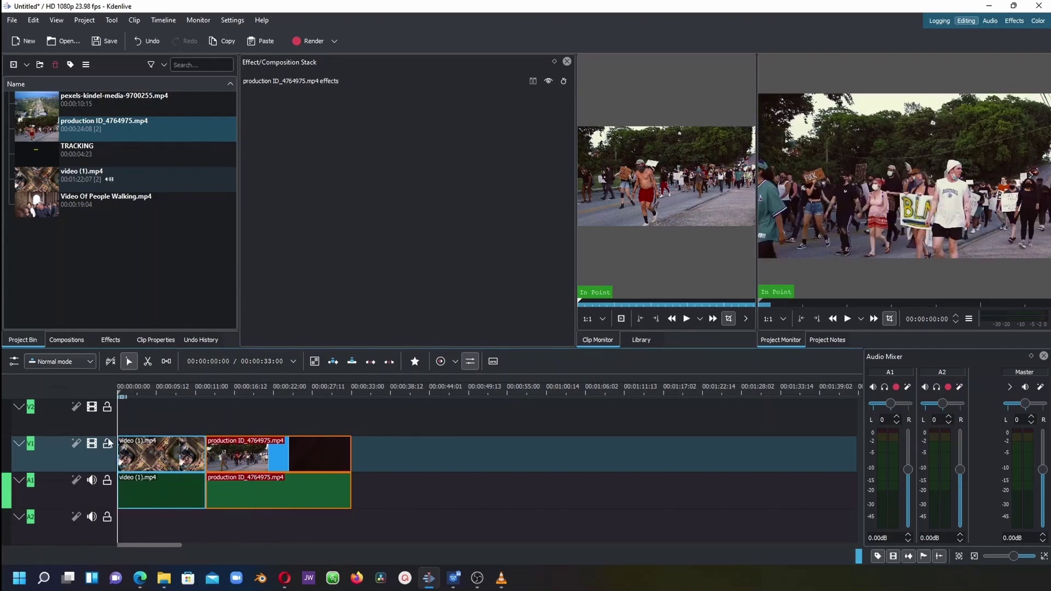
- Apply Motion Tracker from Alpha, Mask and Keying to the aerial clip video (1).mp4
click(124, 454)
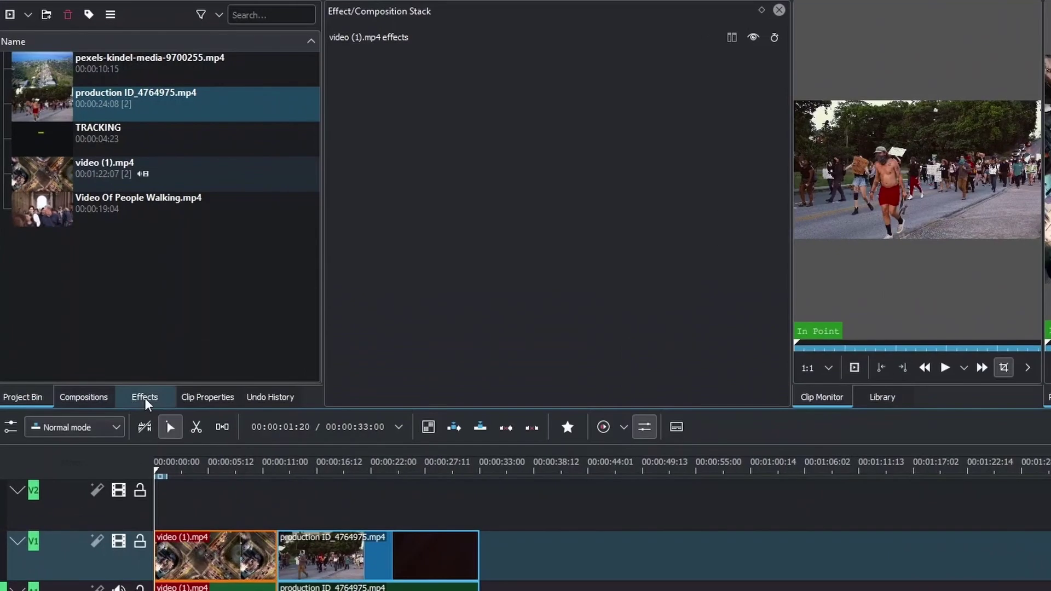
click(111, 340)
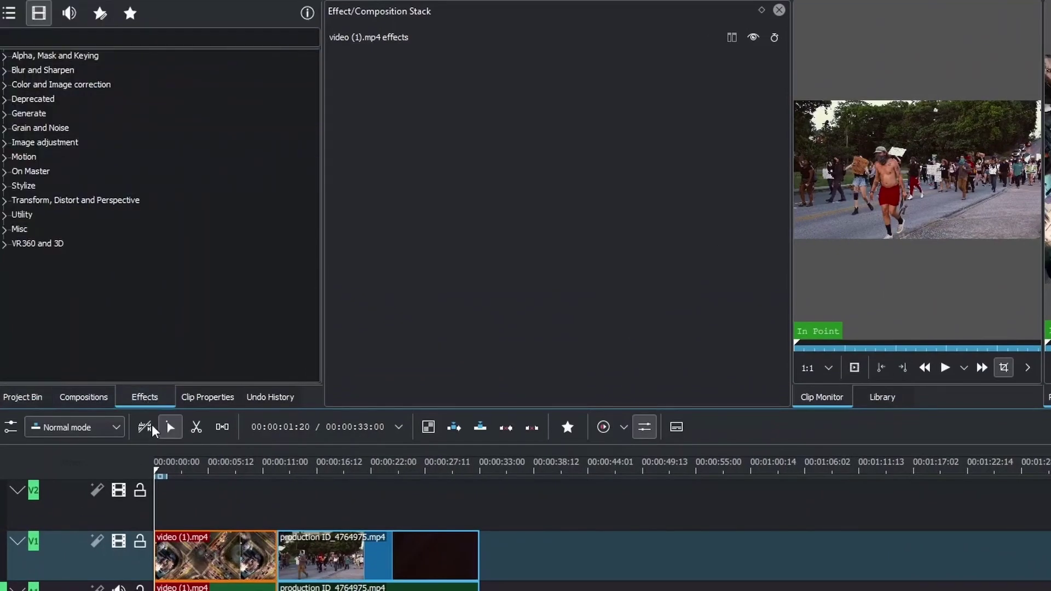
click(35, 56)
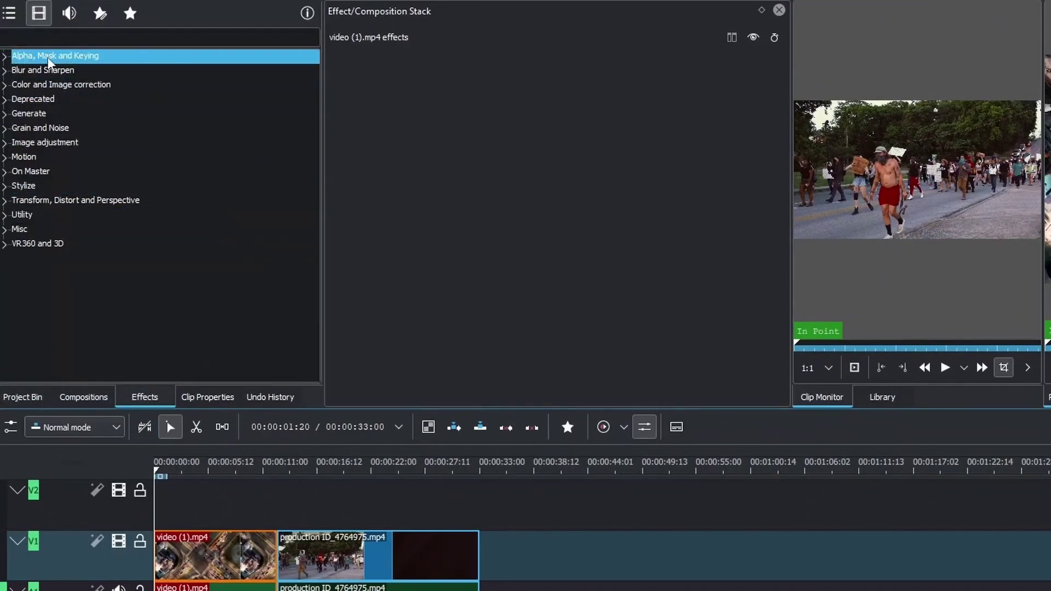
click(39, 19)
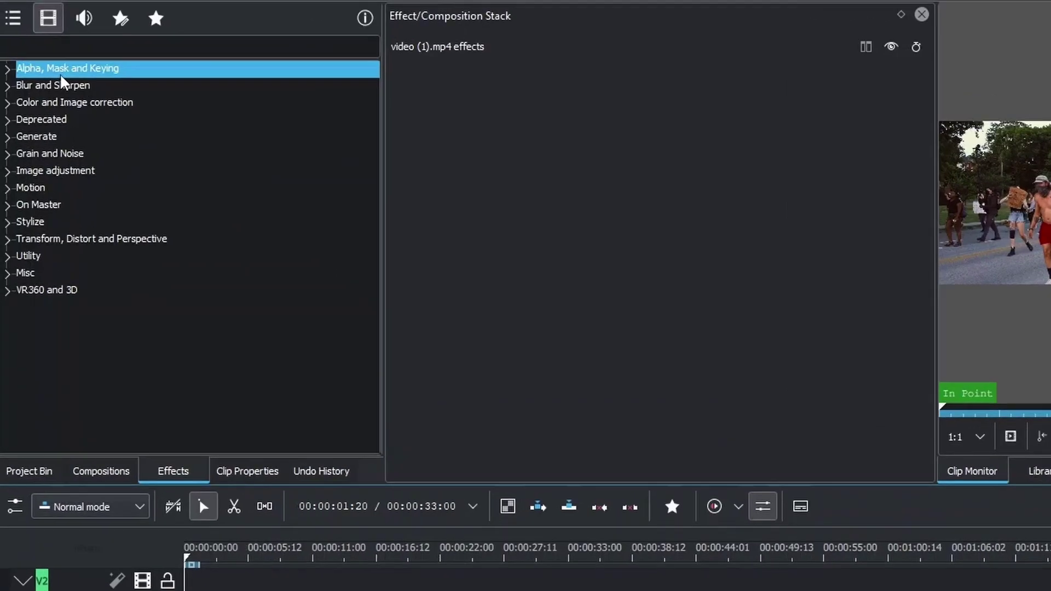
double_click(48, 58)
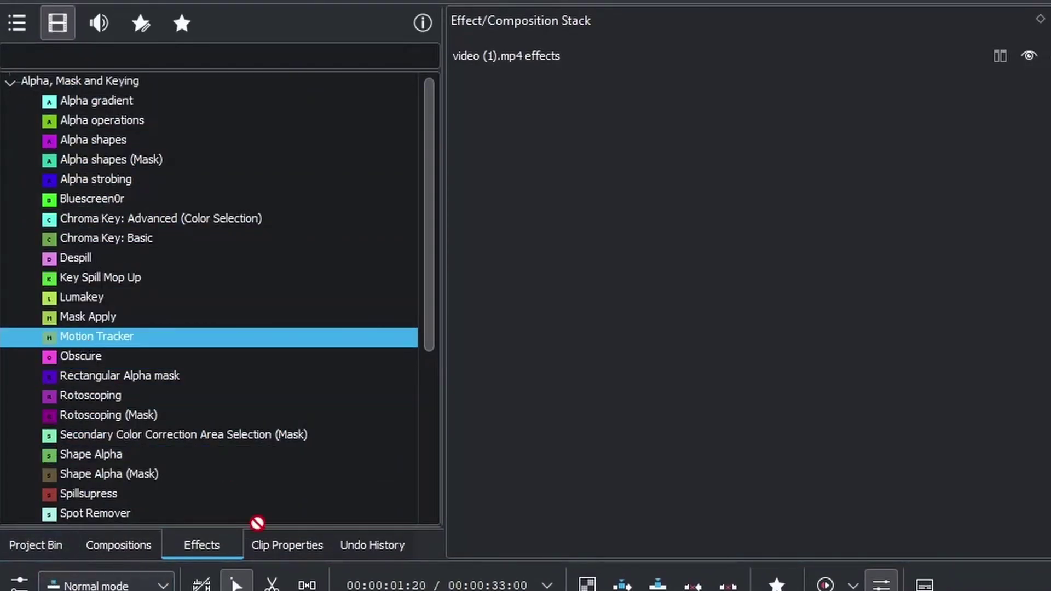
drag(258, 523, 291, 590)
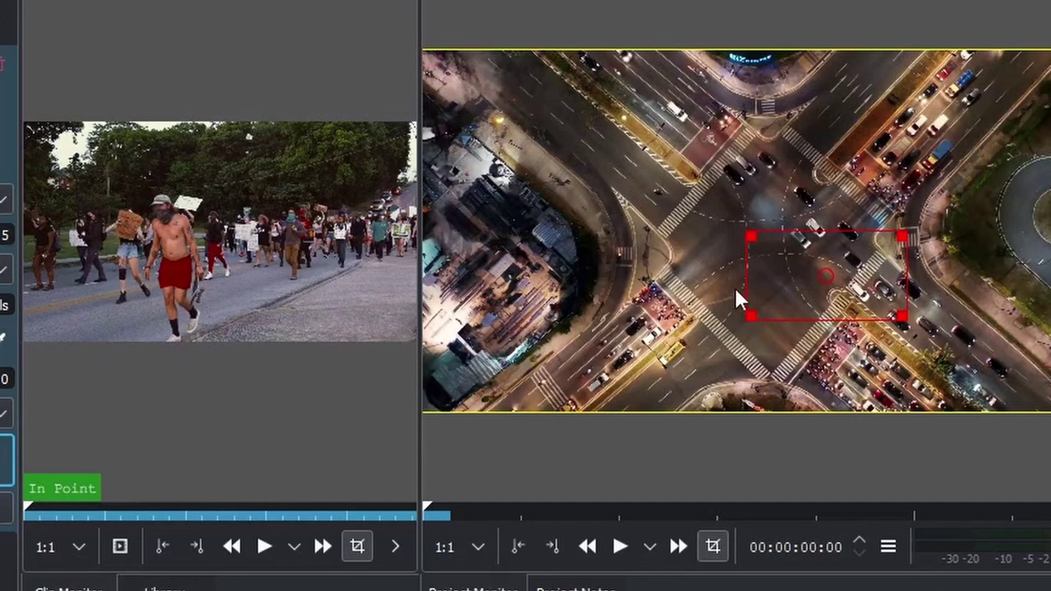
- Shrink the tracking box and place it on a top-edge car at X 440, Y -9, W 143, H 134
drag(906, 233, 784, 288)
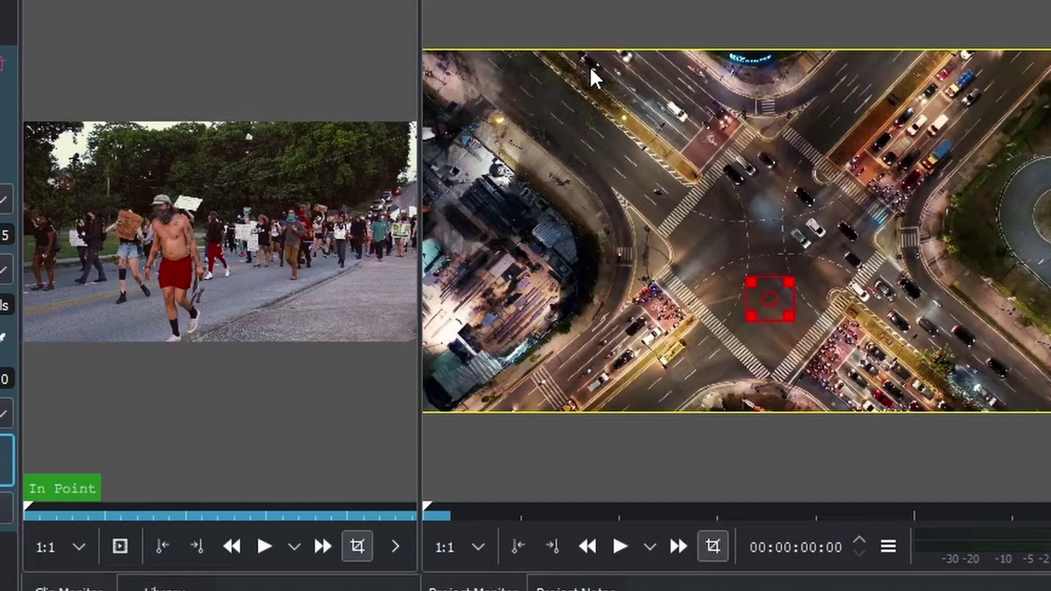
drag(780, 306, 606, 71)
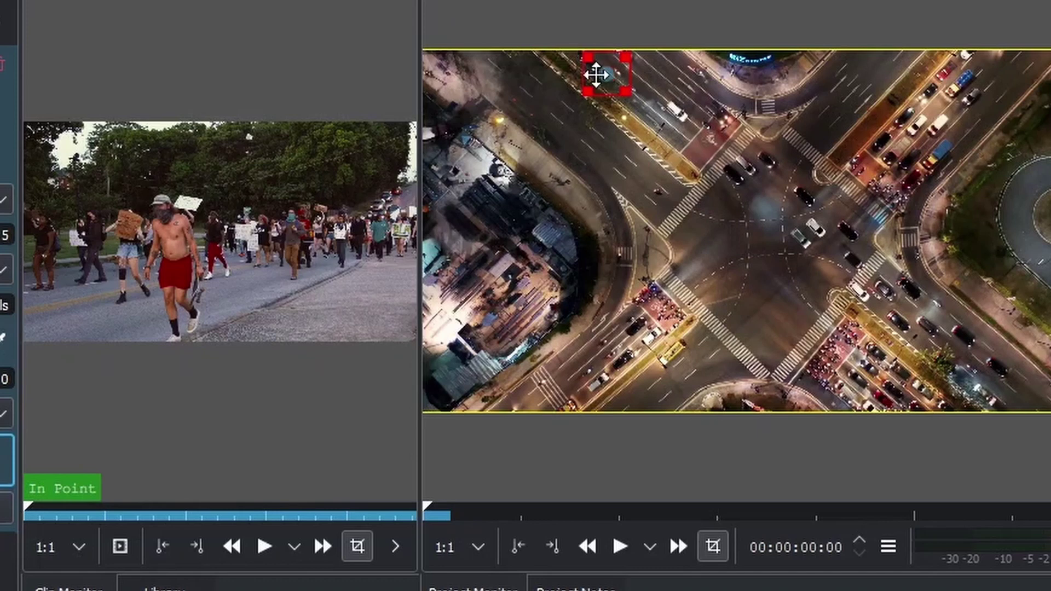
drag(594, 64, 589, 59)
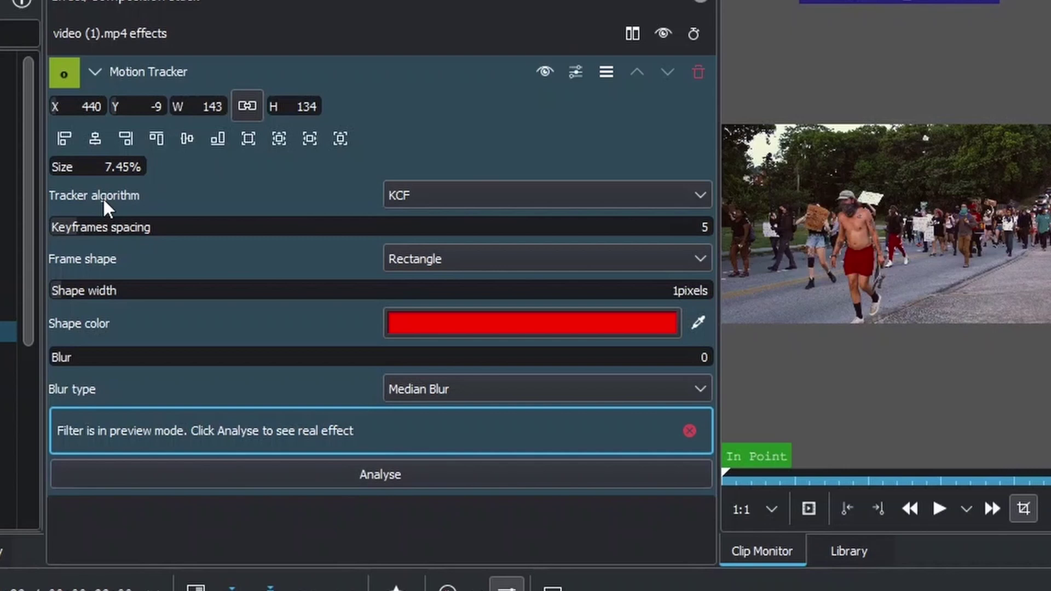
- Change the aerial clip's Tracker algorithm from KCF to MOSSE
click(419, 196)
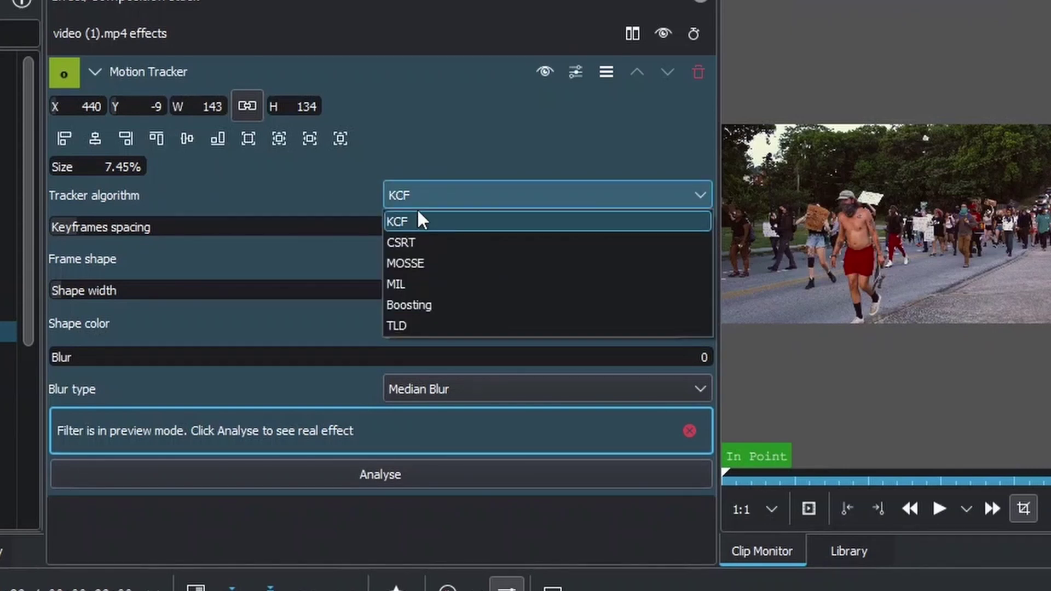
click(455, 123)
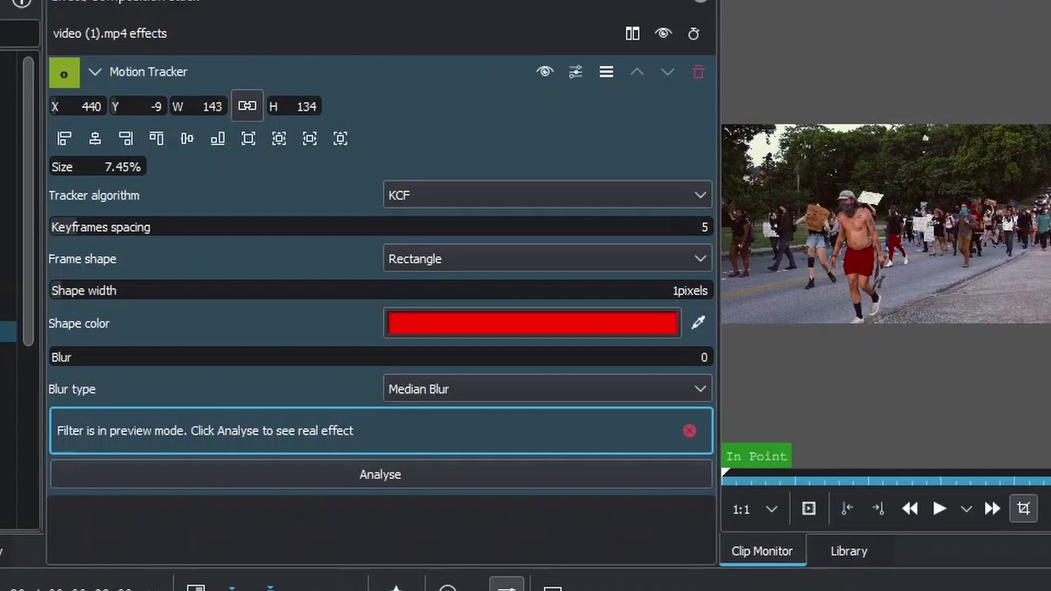
click(448, 197)
click(430, 263)
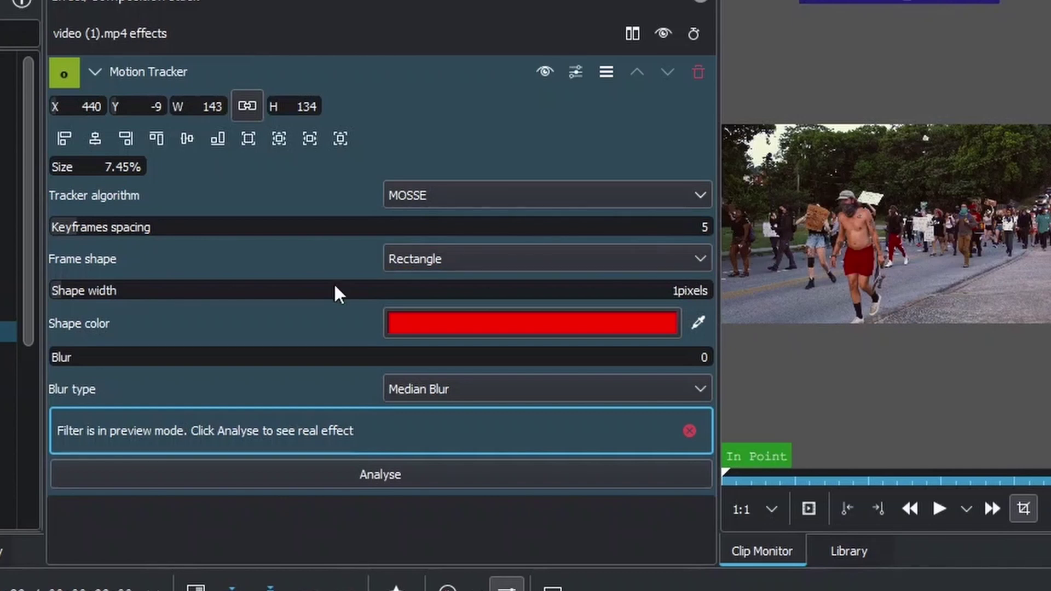
- Set the tracker Frame shape to Ellipse and Shape width to 10
click(445, 260)
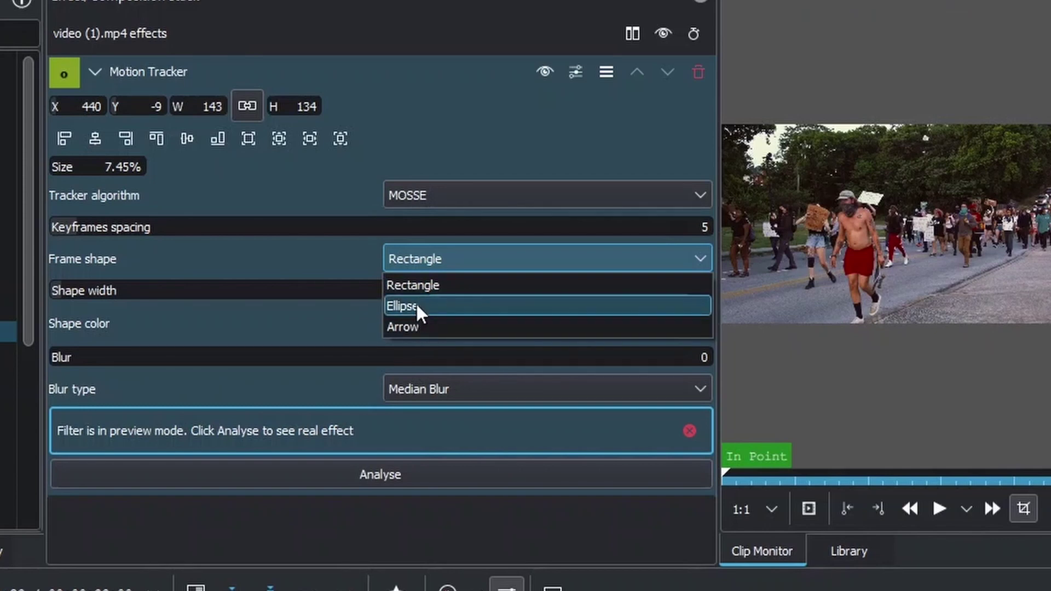
click(417, 309)
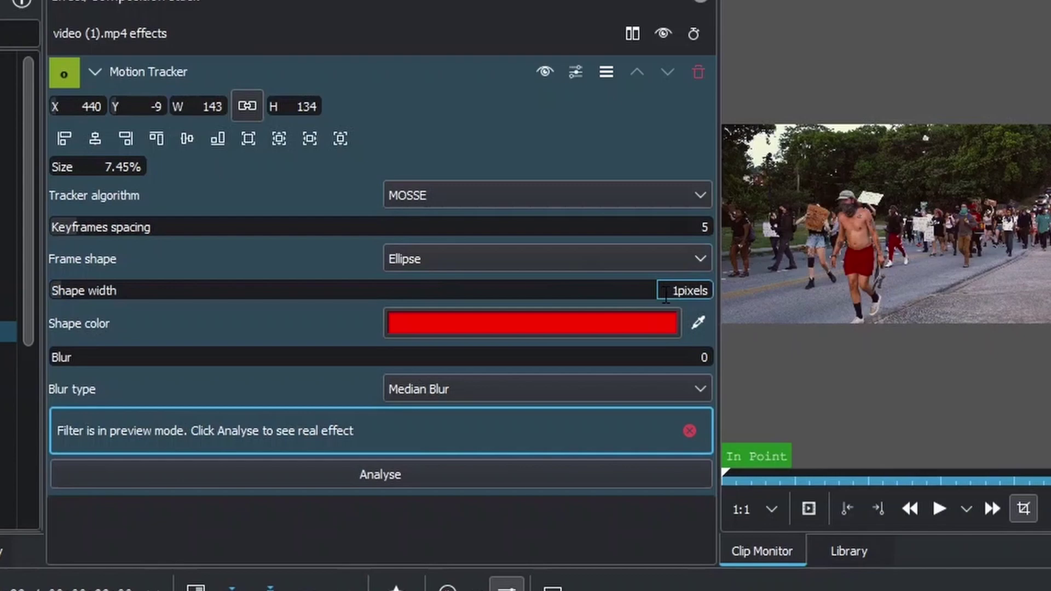
key(BackSpace)
text(10)
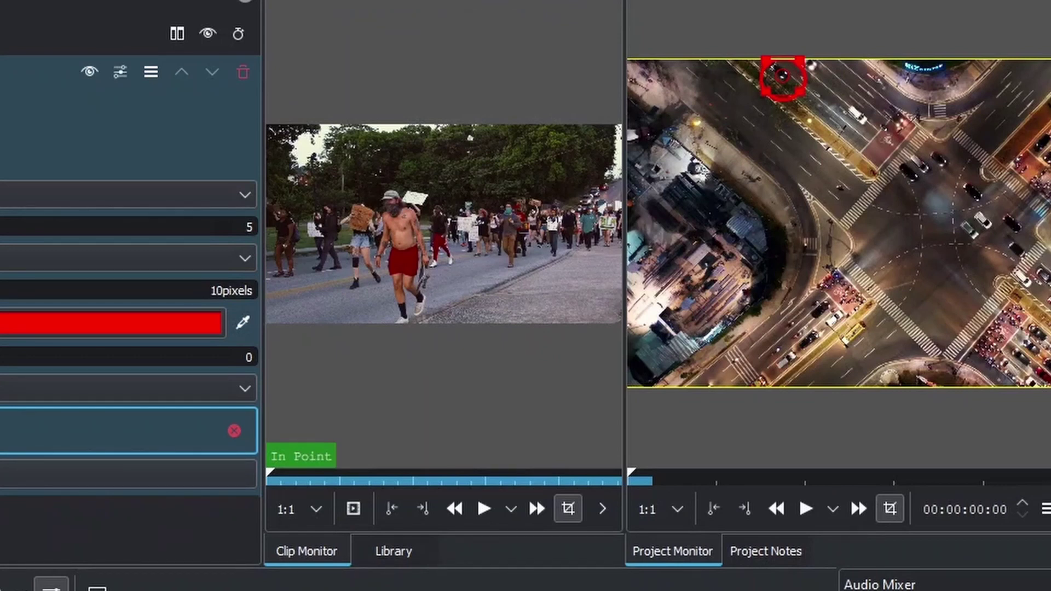
- Play and pause the preview to check the red ellipse, then fast-forward into the street-march clip
key(space)
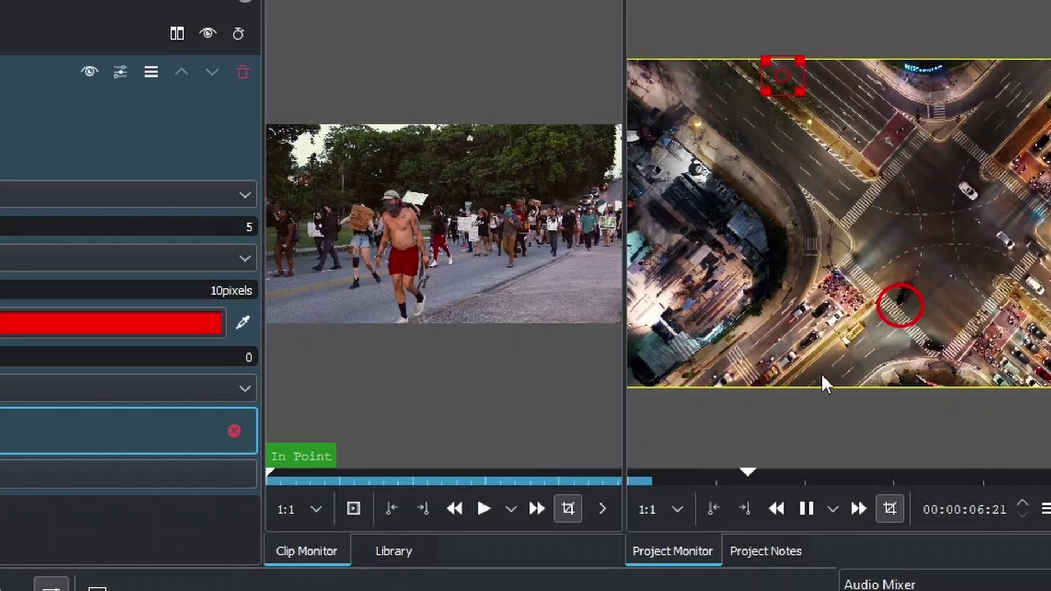
key(space)
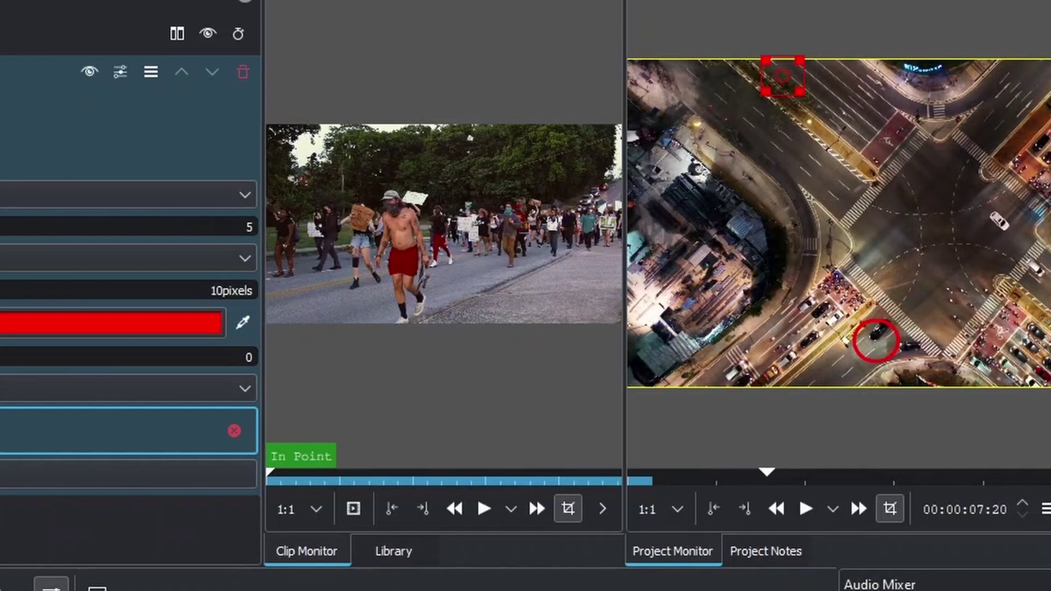
click(859, 499)
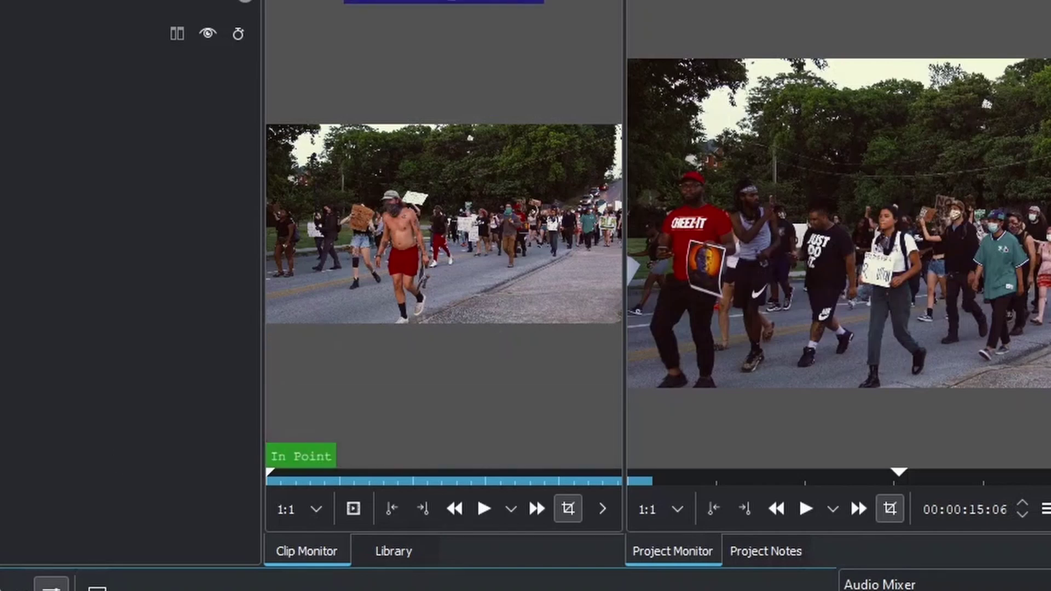
- At about 12 seconds, add Motion Tracker to production ID_4764975.mp4 and shrink its box onto a marcher's head
drag(225, 405, 203, 405)
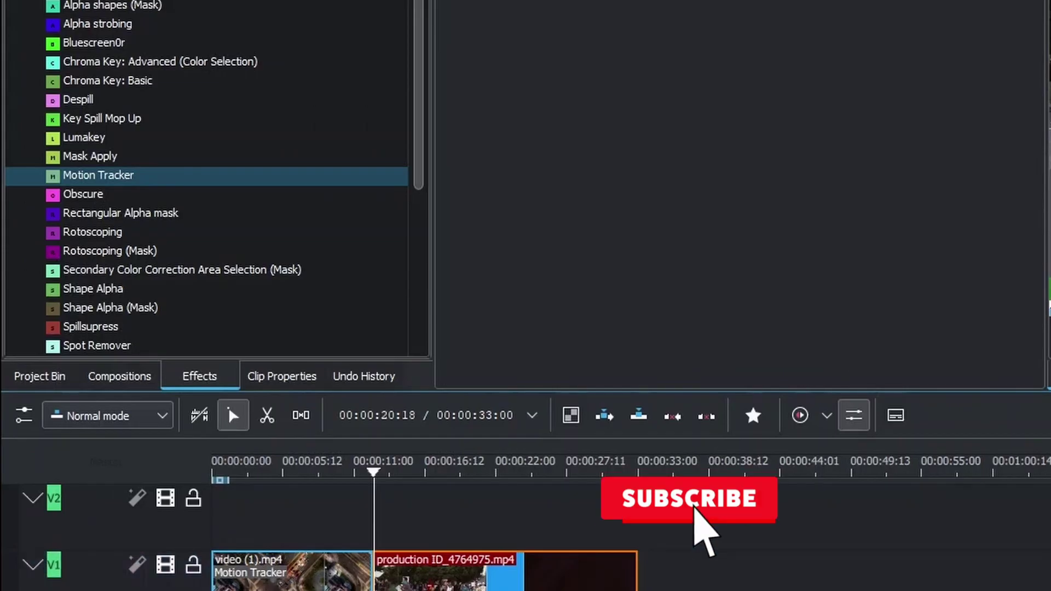
drag(206, 181, 438, 588)
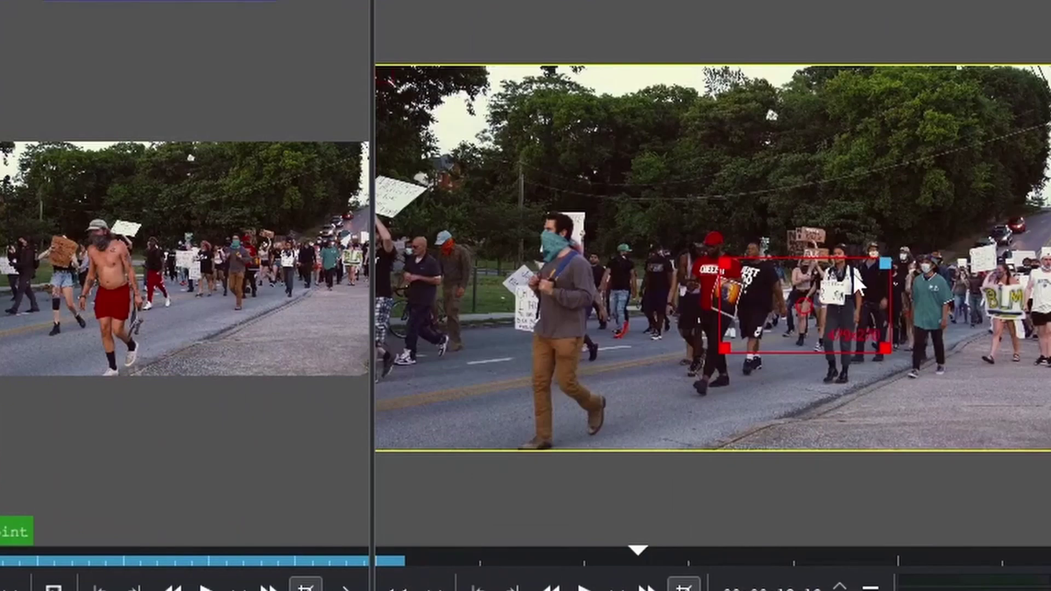
drag(857, 282, 835, 258)
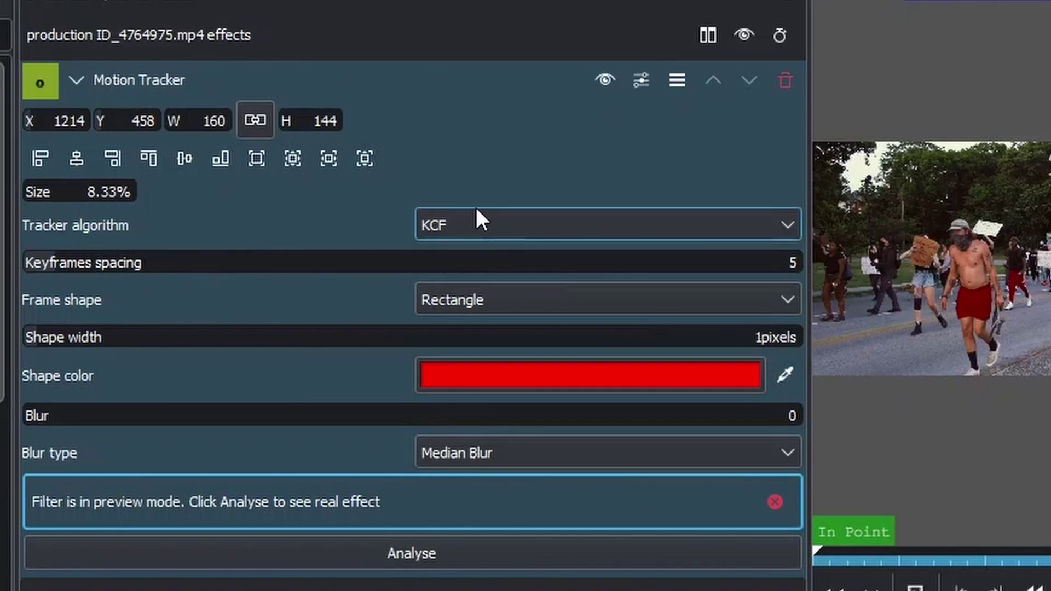
- Set the street-march tracker to MOSSE with an Ellipse frame and raise Blur to 17
click(464, 226)
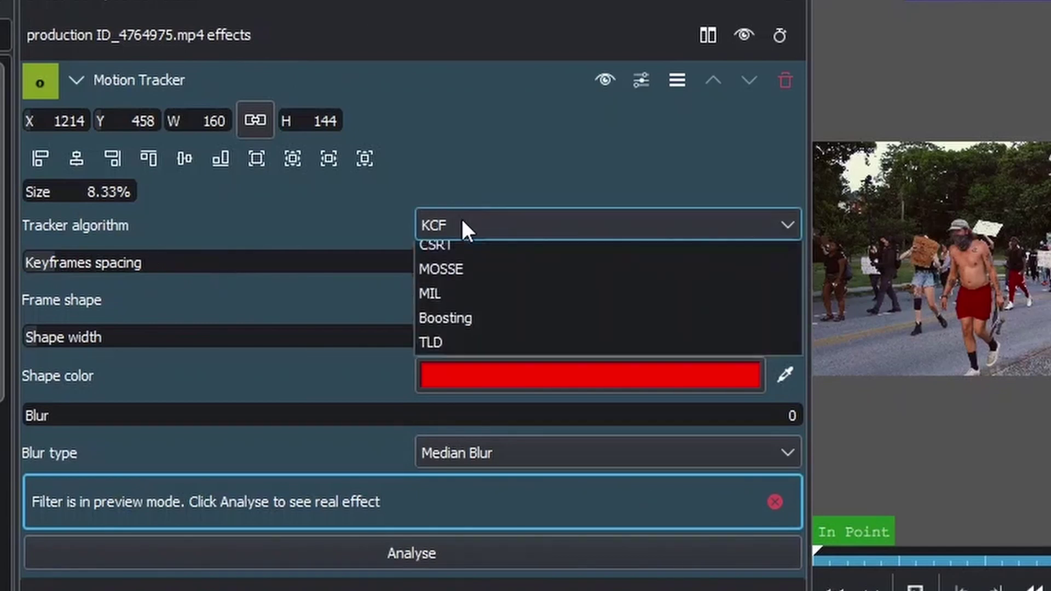
click(433, 306)
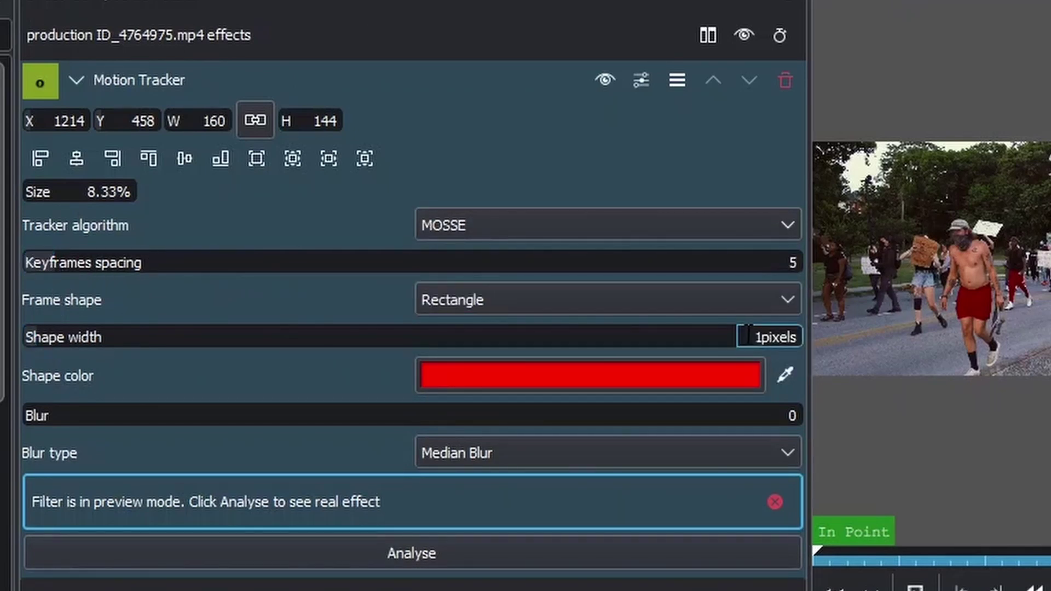
click(669, 298)
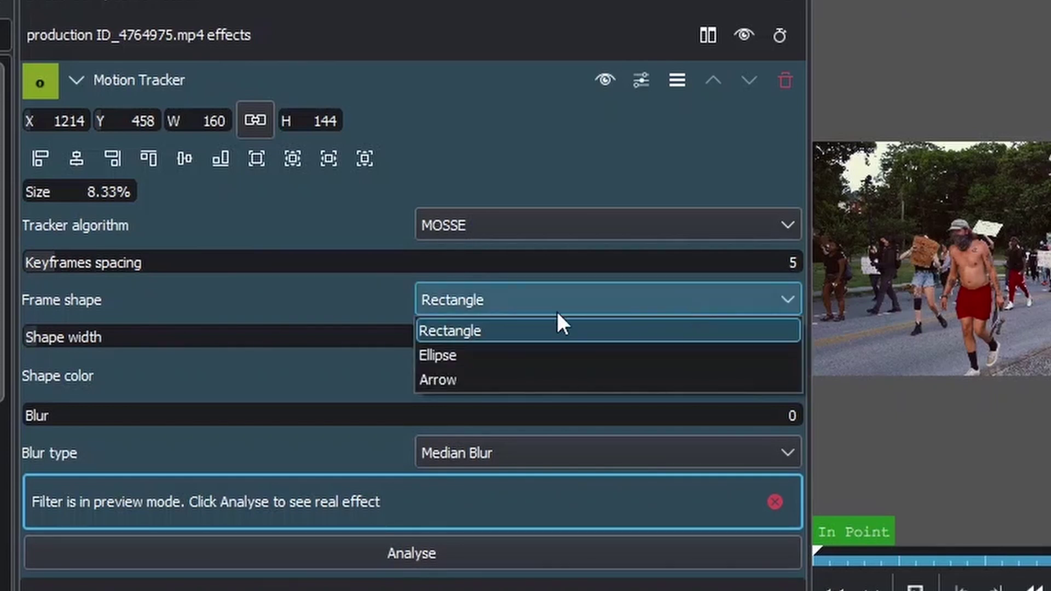
click(455, 354)
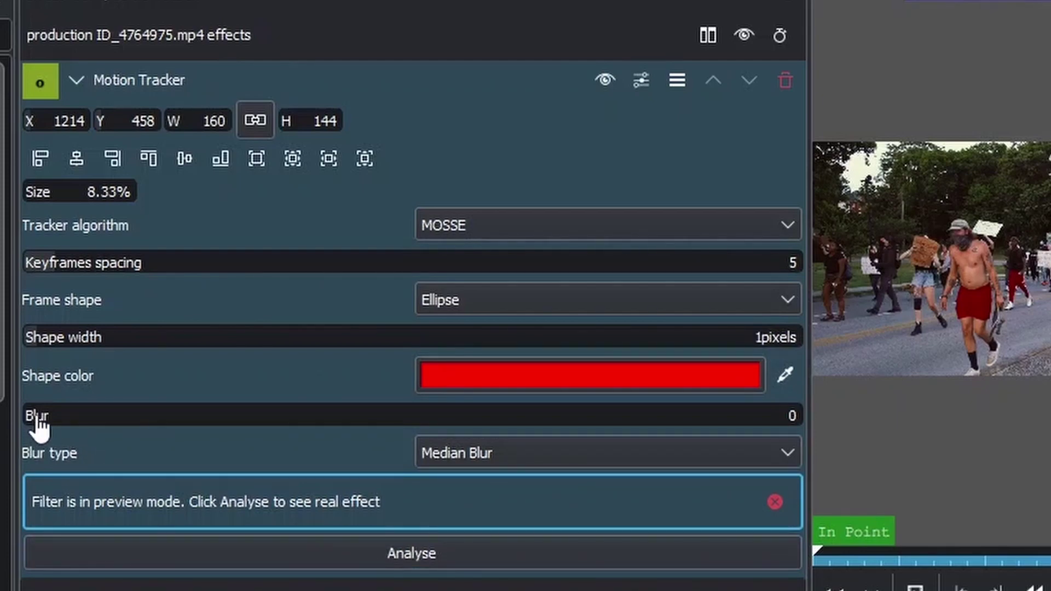
drag(37, 417, 98, 422)
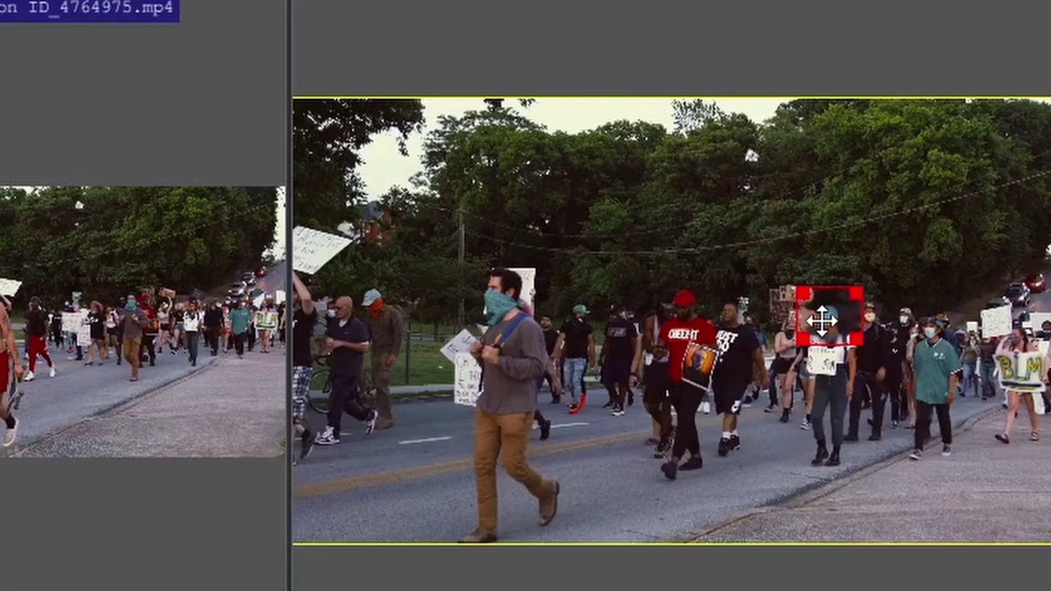